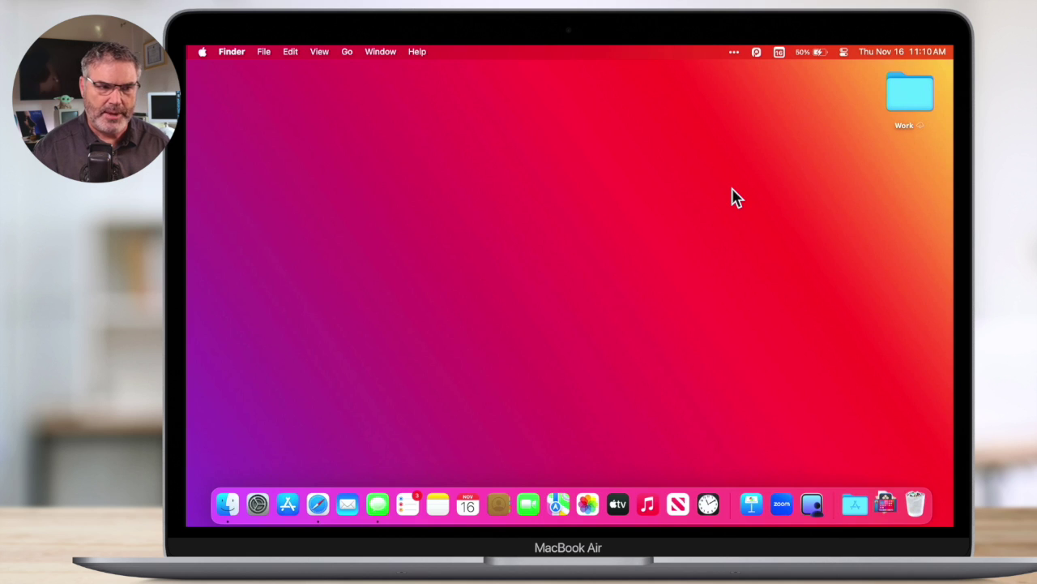
Launch System Settings from the Apple menu and go to the Trackpad page.
{"action": "scroll", "coordinate": [735, 197], "scroll_direction": "left", "scroll_amount": 3}
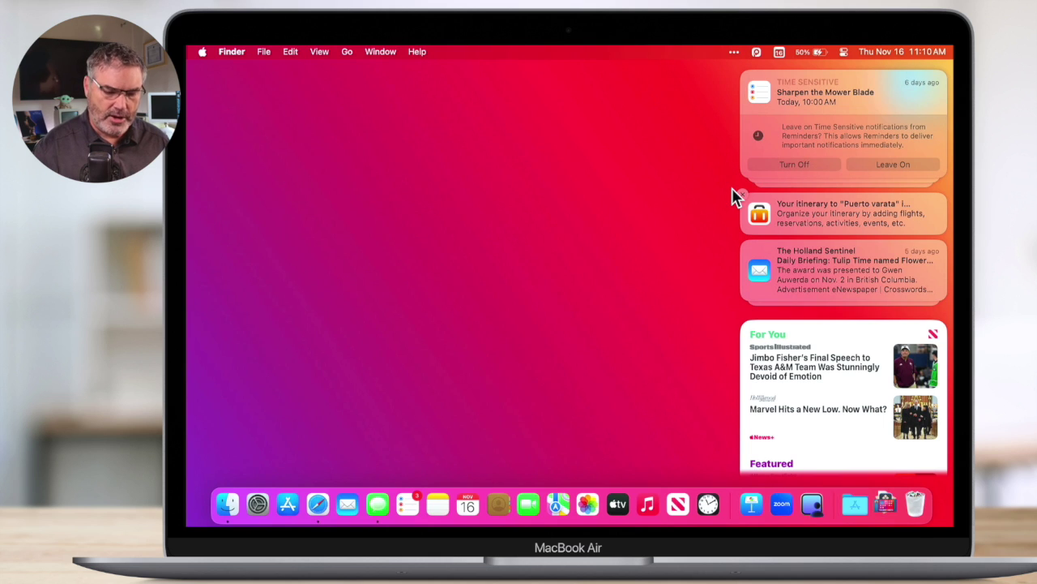
{"action": "scroll", "coordinate": [731, 197], "scroll_direction": "right", "scroll_amount": 3}
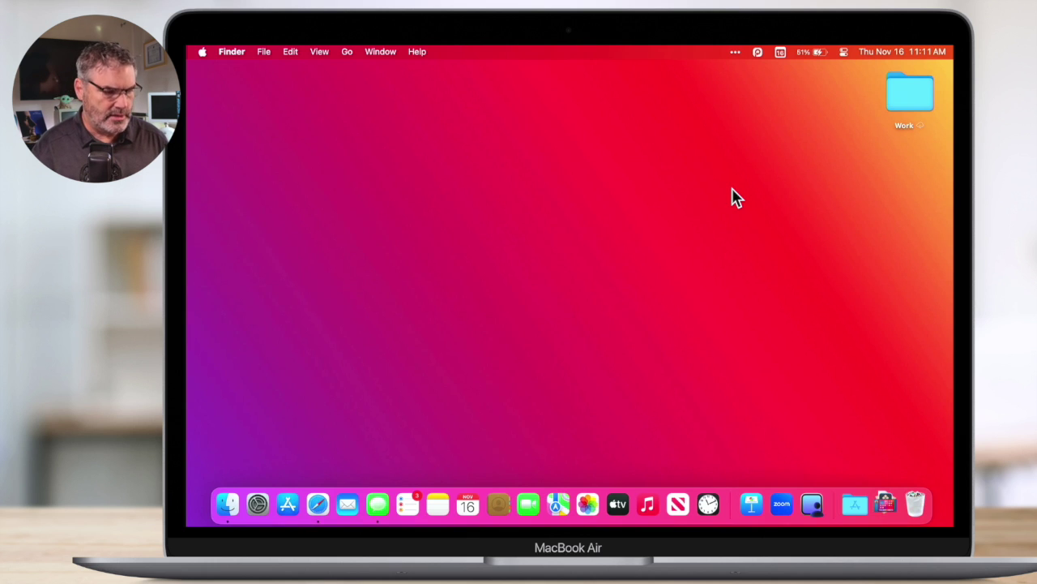
{"action": "left_click", "coordinate": [202, 52]}
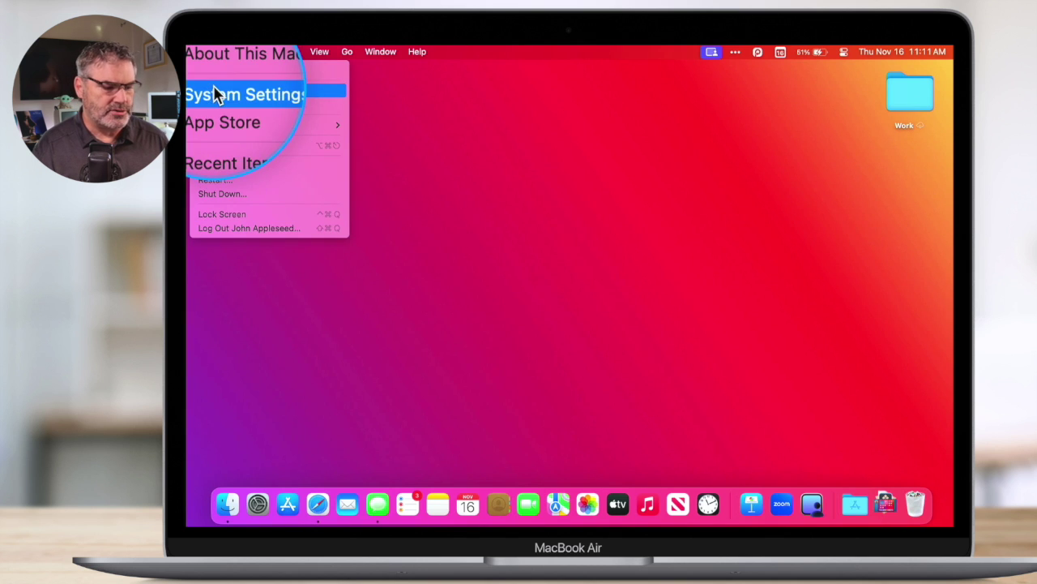
{"action": "left_click", "coordinate": [214, 91]}
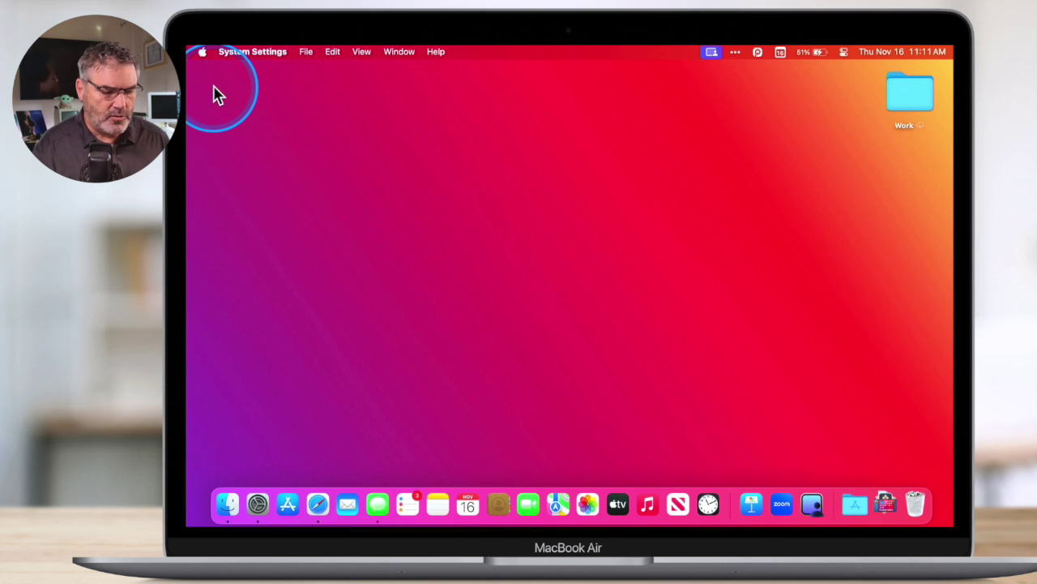
{"action": "scroll", "coordinate": [508, 299], "scroll_direction": "down", "scroll_amount": 5}
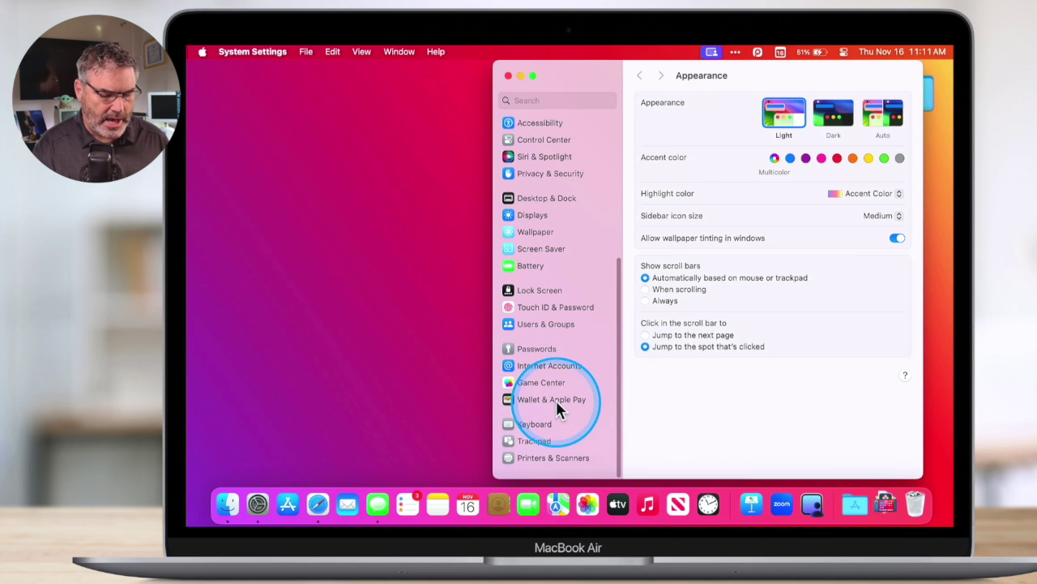
{"action": "left_click", "coordinate": [527, 455]}
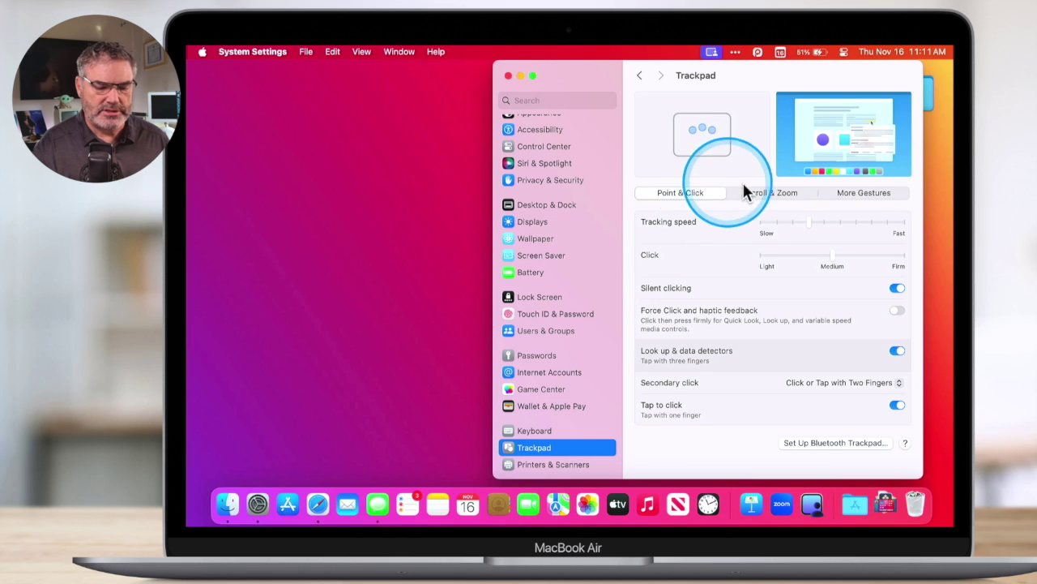
Switch off the Notification Center swipe toggle under More Gestures.
{"action": "left_click", "coordinate": [862, 191]}
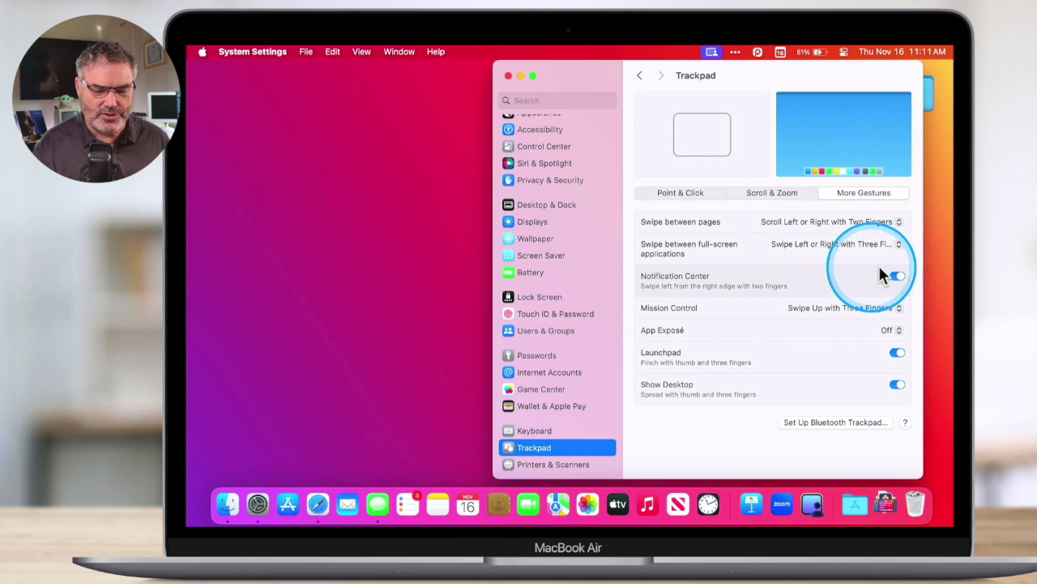
{"action": "left_click", "coordinate": [895, 278]}
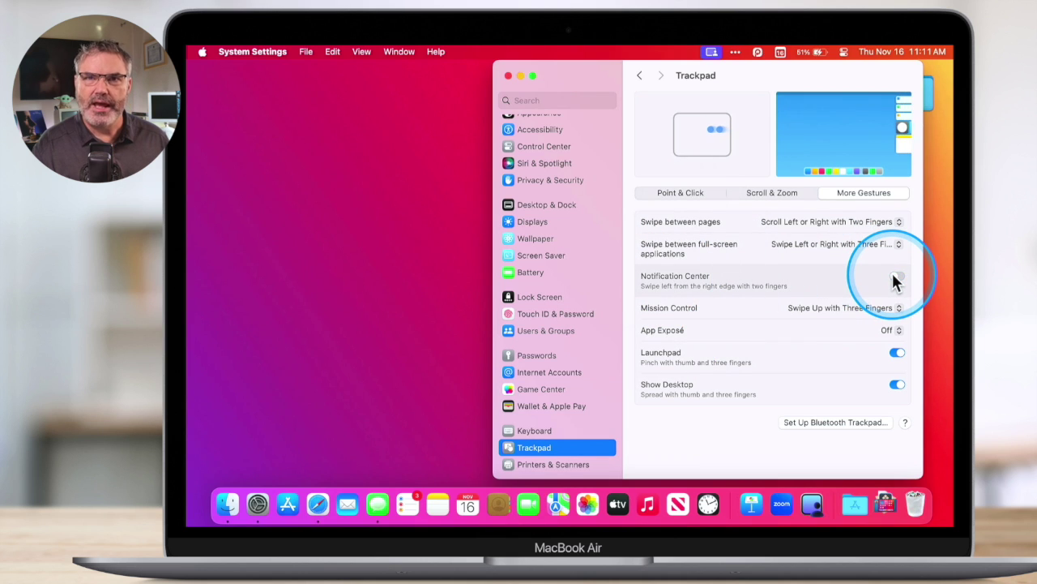